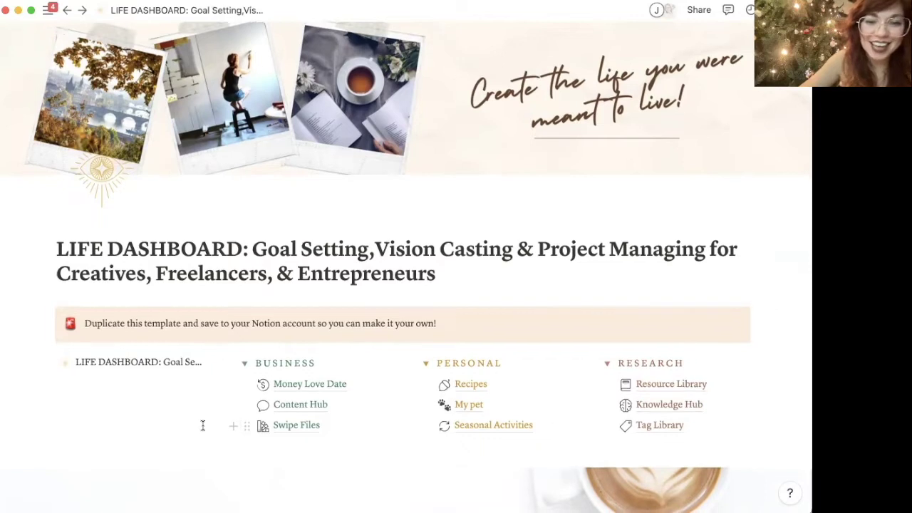
Scroll the Life Dashboard down to the Quick Access list and the My Word For 2022 toggles
{"action": "scroll", "coordinate": [205, 432], "scroll_direction": "down", "scroll_amount": 2}
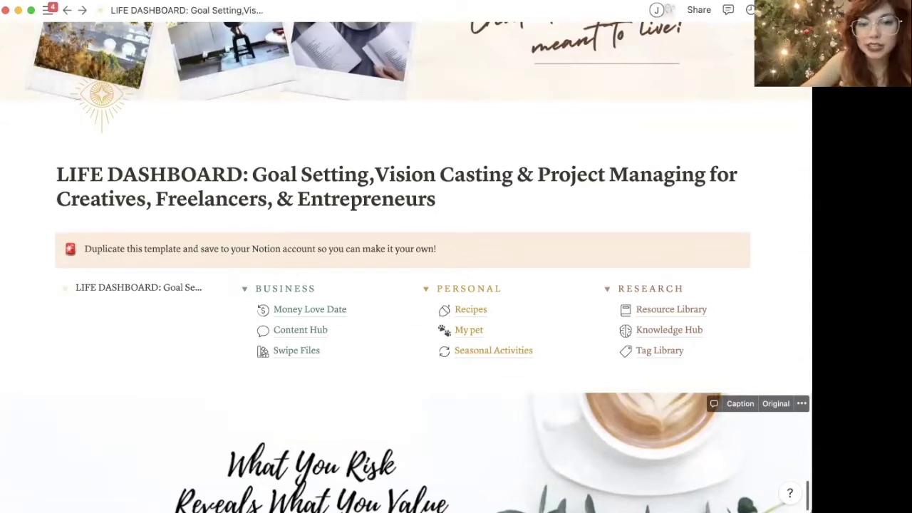
{"action": "scroll", "coordinate": [181, 359], "scroll_direction": "down", "scroll_amount": 10}
{"action": "scroll", "coordinate": [182, 359], "scroll_direction": "down", "scroll_amount": 4}
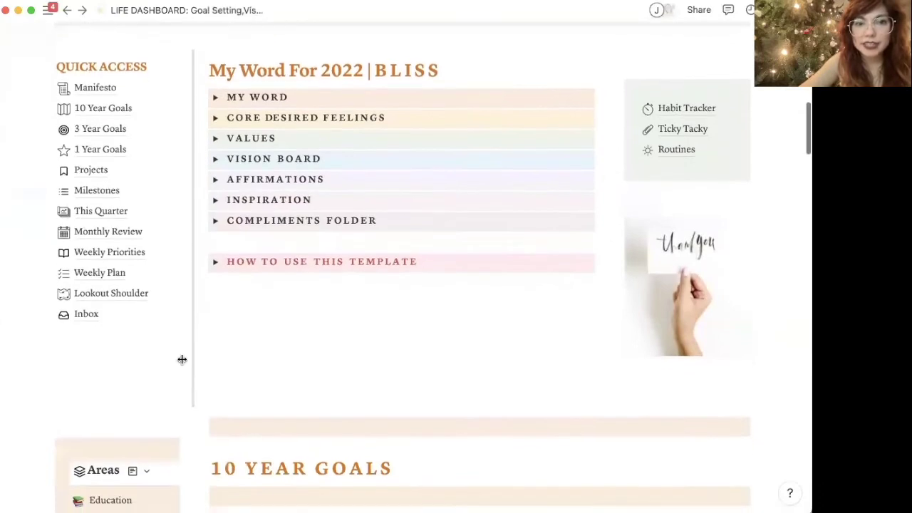
{"action": "scroll", "coordinate": [181, 359], "scroll_direction": "up", "scroll_amount": 1}
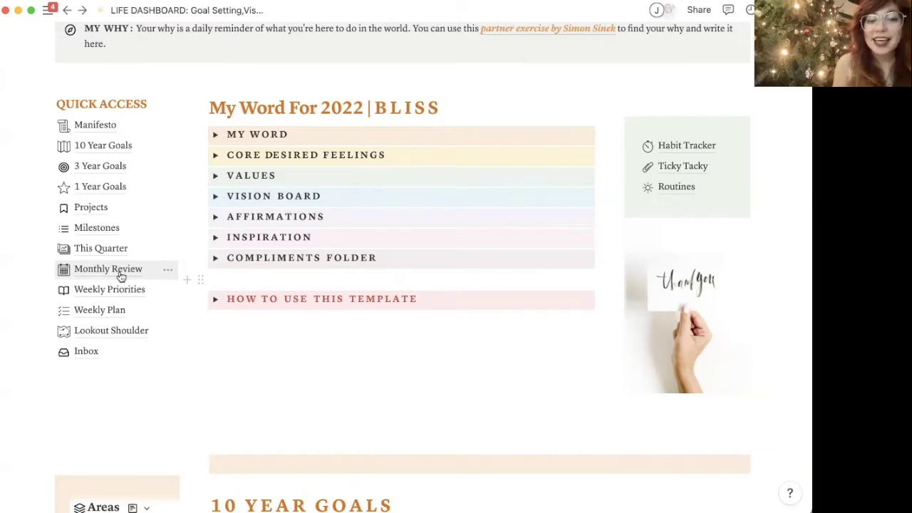
Open Monthly Review from Quick Access and browse its gallery of 2022 month cards
{"action": "left_click", "coordinate": [121, 275]}
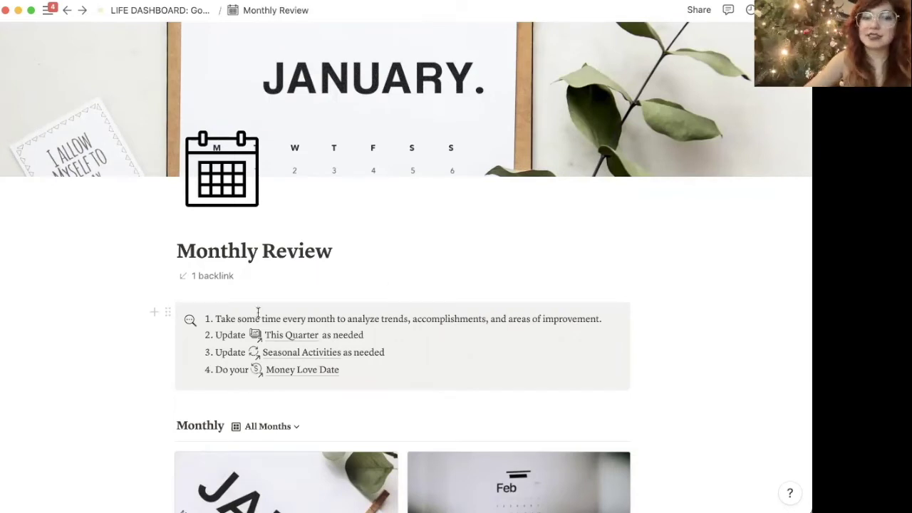
{"action": "scroll", "coordinate": [253, 310], "scroll_direction": "down", "scroll_amount": 5}
{"action": "scroll", "coordinate": [252, 310], "scroll_direction": "down", "scroll_amount": 3}
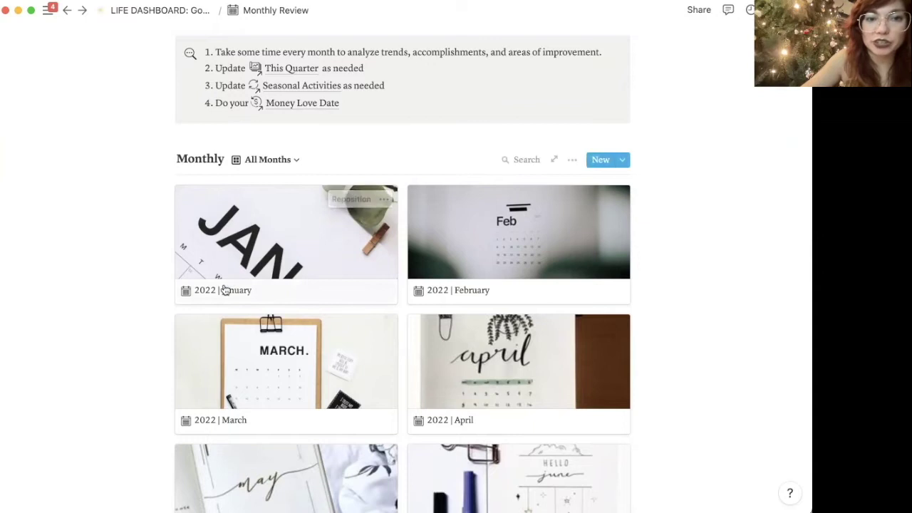
{"action": "scroll", "coordinate": [224, 290], "scroll_direction": "down", "scroll_amount": 2}
{"action": "mouse_move", "coordinate": [225, 289]}
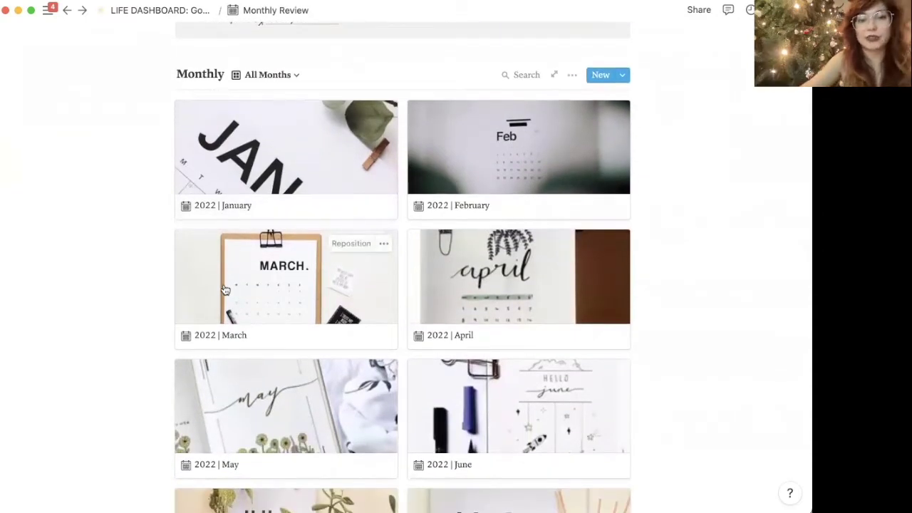
Open the 2022 | January review and scroll its properties down to Moods and the habit percentages
{"action": "left_click", "coordinate": [269, 181]}
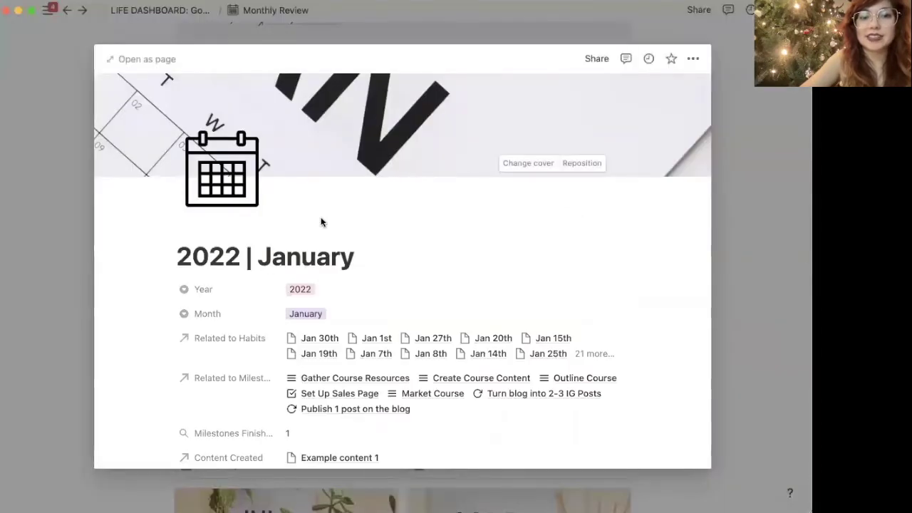
{"action": "scroll", "coordinate": [379, 271], "scroll_direction": "down", "scroll_amount": 1}
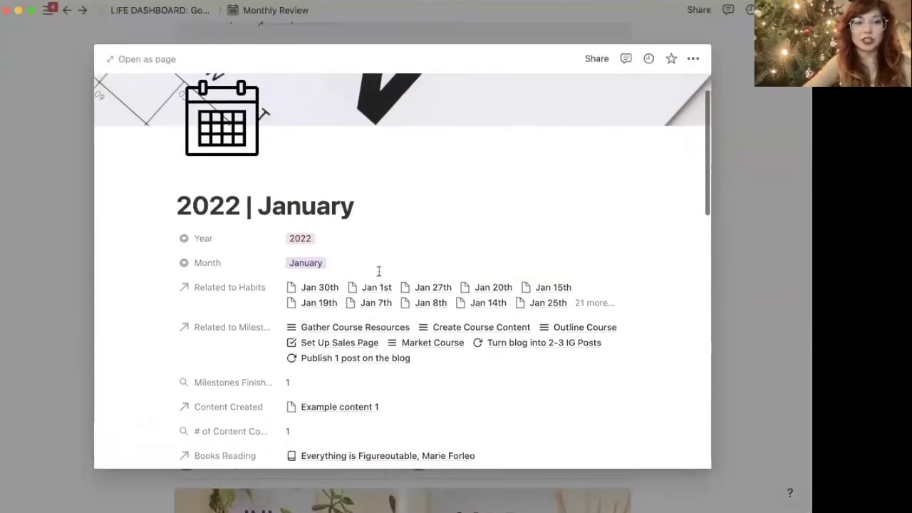
{"action": "scroll", "coordinate": [379, 271], "scroll_direction": "down", "scroll_amount": 1}
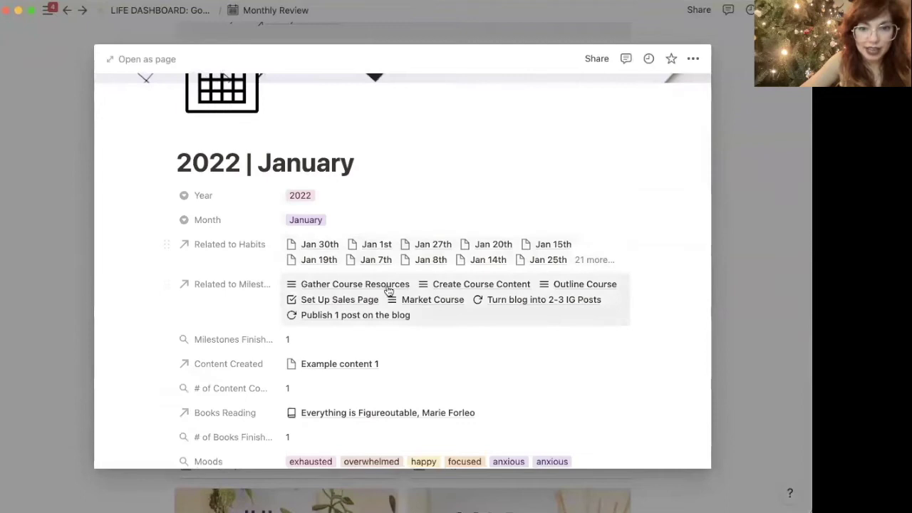
{"action": "scroll", "coordinate": [294, 268], "scroll_direction": "down", "scroll_amount": 2}
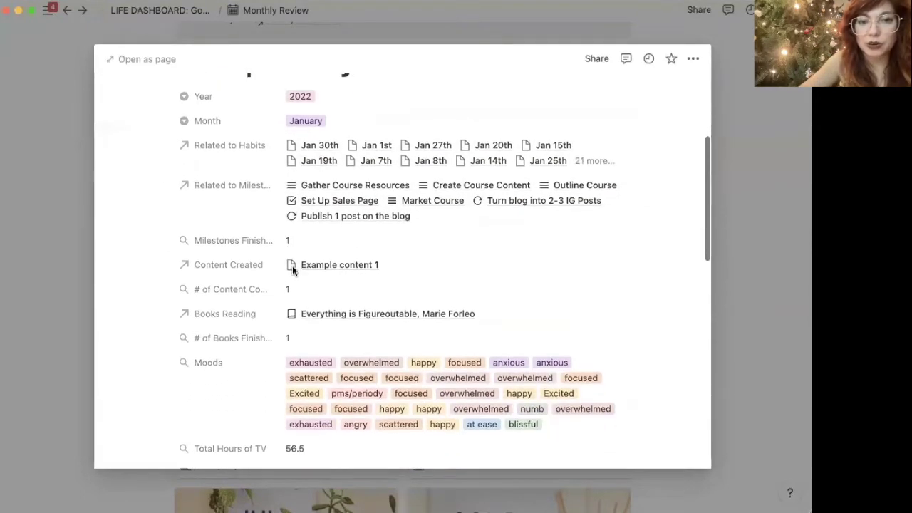
{"action": "scroll", "coordinate": [292, 267], "scroll_direction": "down", "scroll_amount": 1}
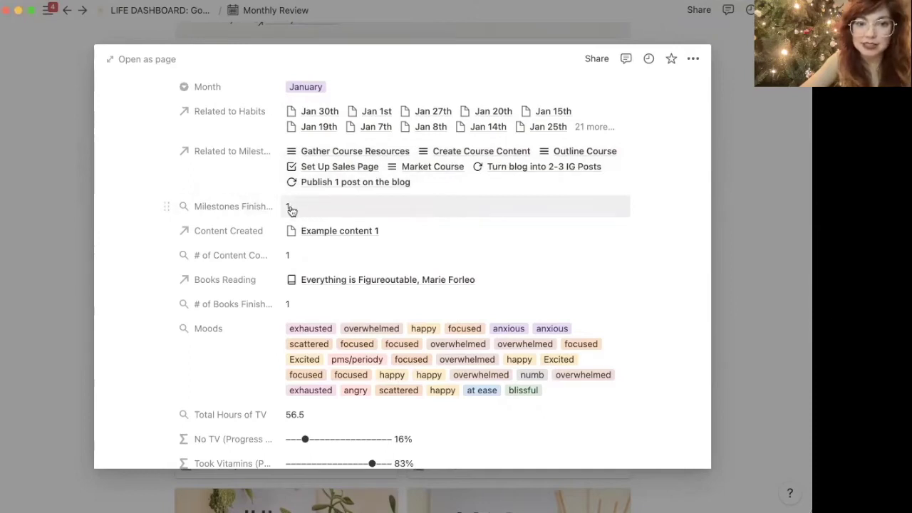
{"action": "scroll", "coordinate": [411, 242], "scroll_direction": "down", "scroll_amount": 3}
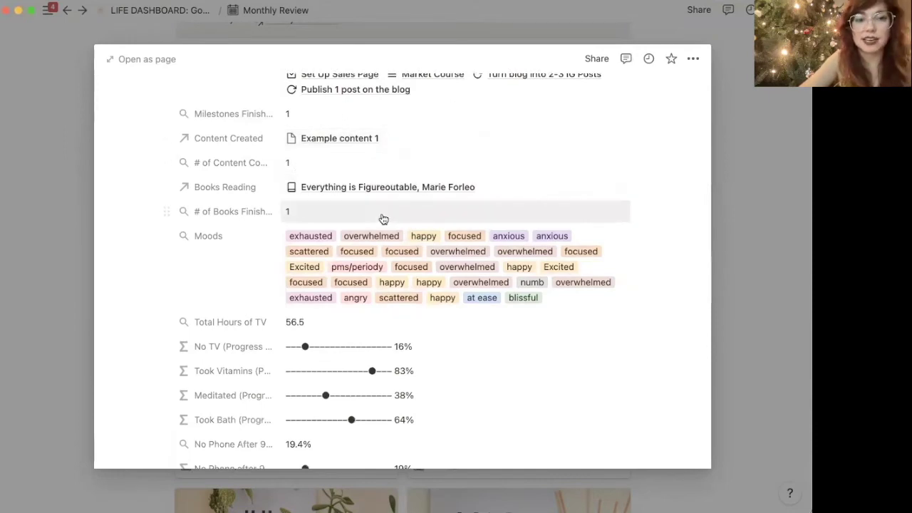
{"action": "scroll", "coordinate": [382, 217], "scroll_direction": "down", "scroll_amount": 2}
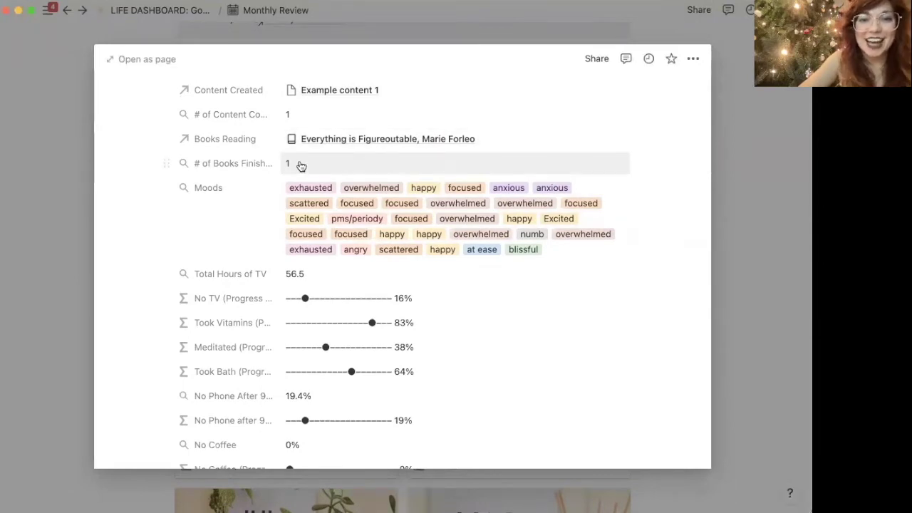
{"action": "scroll", "coordinate": [300, 165], "scroll_direction": "down", "scroll_amount": 2}
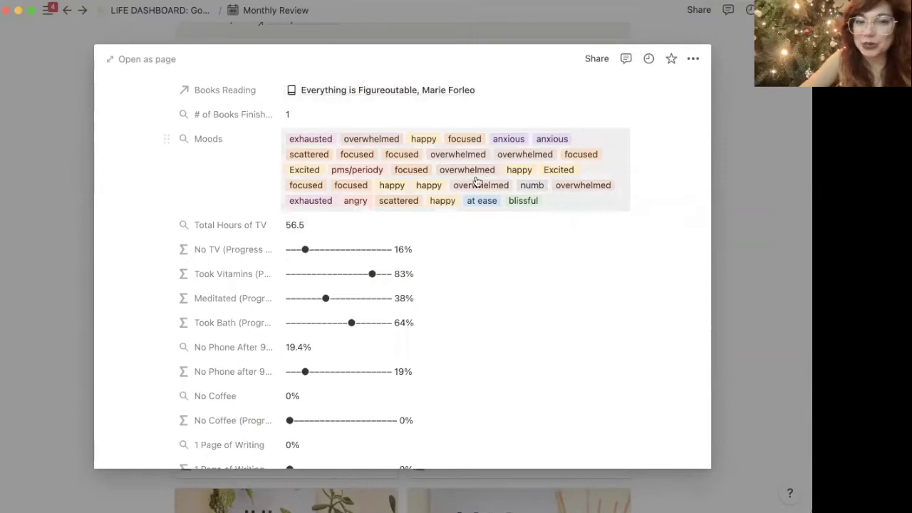
Scroll the January review past its four linked projects to 'Word of the month?' and 'Biggest wins?'
{"action": "scroll", "coordinate": [472, 263], "scroll_direction": "down", "scroll_amount": 3}
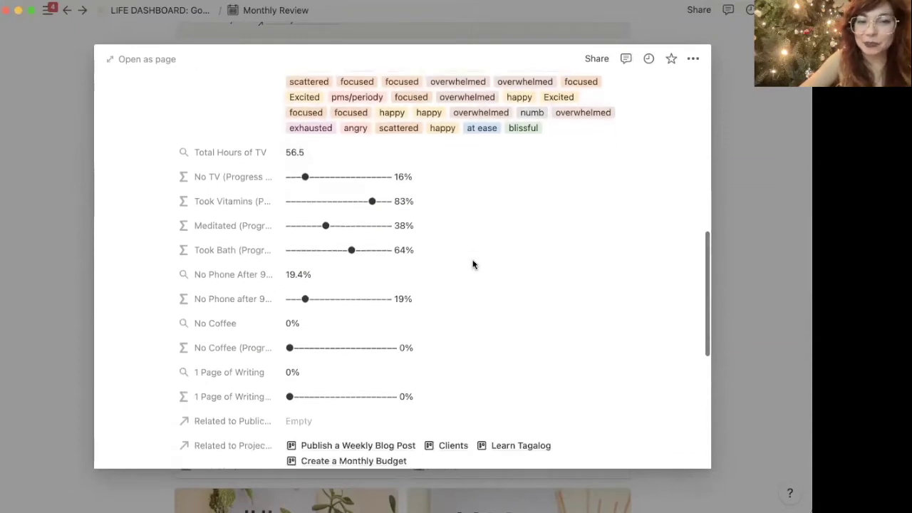
{"action": "scroll", "coordinate": [472, 263], "scroll_direction": "down", "scroll_amount": 2}
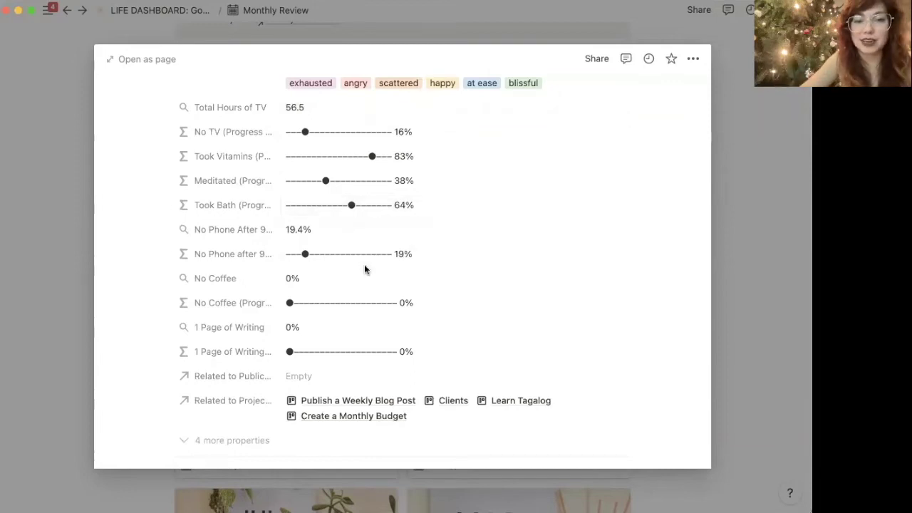
{"action": "scroll", "coordinate": [364, 265], "scroll_direction": "down", "scroll_amount": 2}
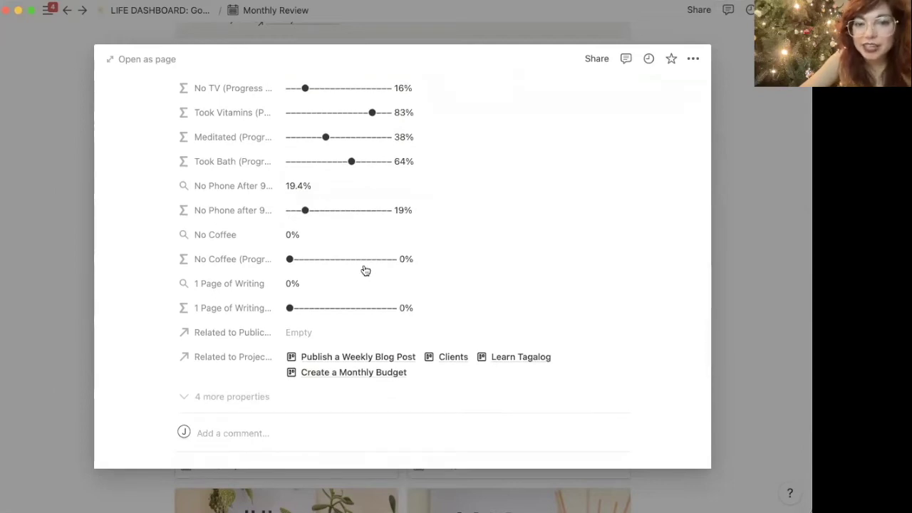
{"action": "scroll", "coordinate": [365, 270], "scroll_direction": "down", "scroll_amount": 1}
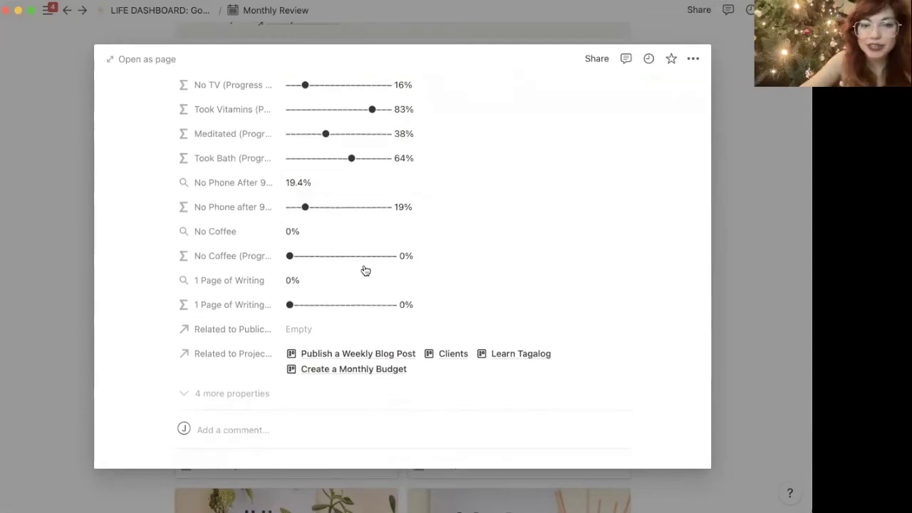
{"action": "scroll", "coordinate": [365, 270], "scroll_direction": "down", "scroll_amount": 4}
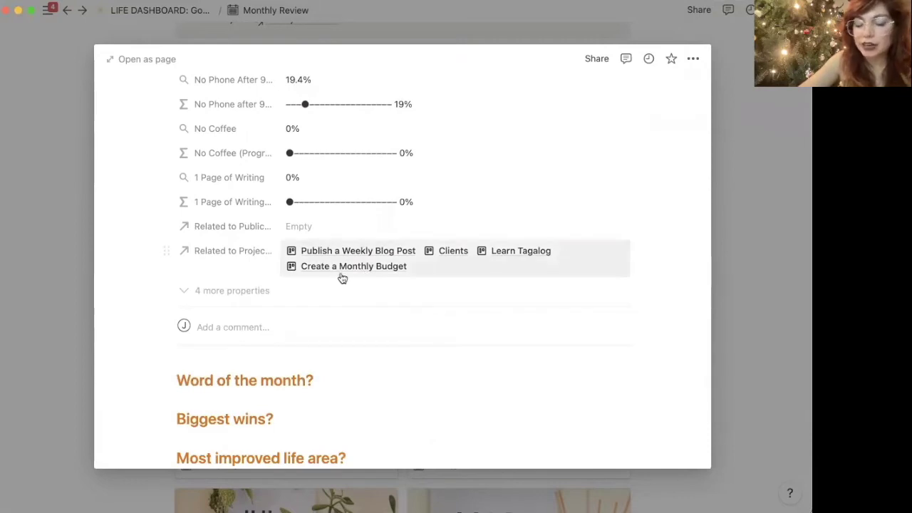
Step through the 'Word of the month?', 'Biggest wins?' and 'Most improved life area?' headings
{"action": "scroll", "coordinate": [342, 278], "scroll_direction": "down", "scroll_amount": 1}
{"action": "scroll", "coordinate": [342, 278], "scroll_direction": "down", "scroll_amount": 5}
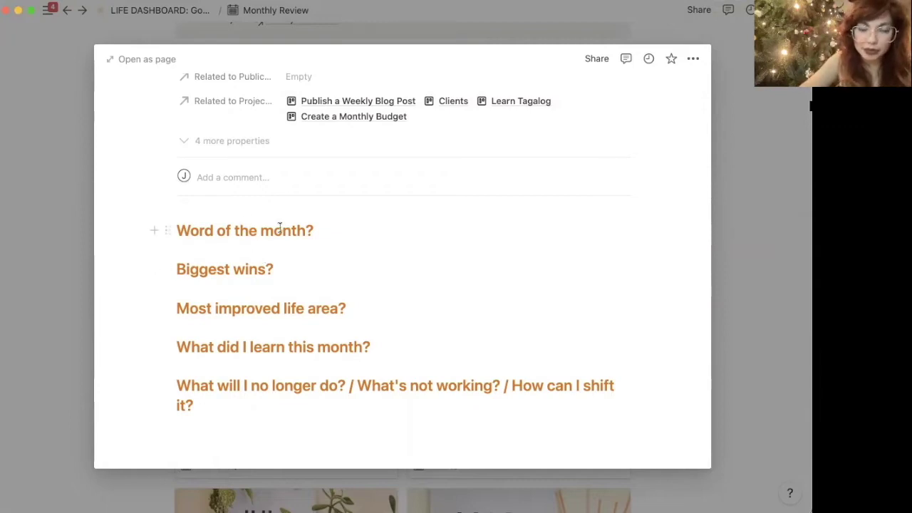
{"action": "left_click", "coordinate": [251, 247]}
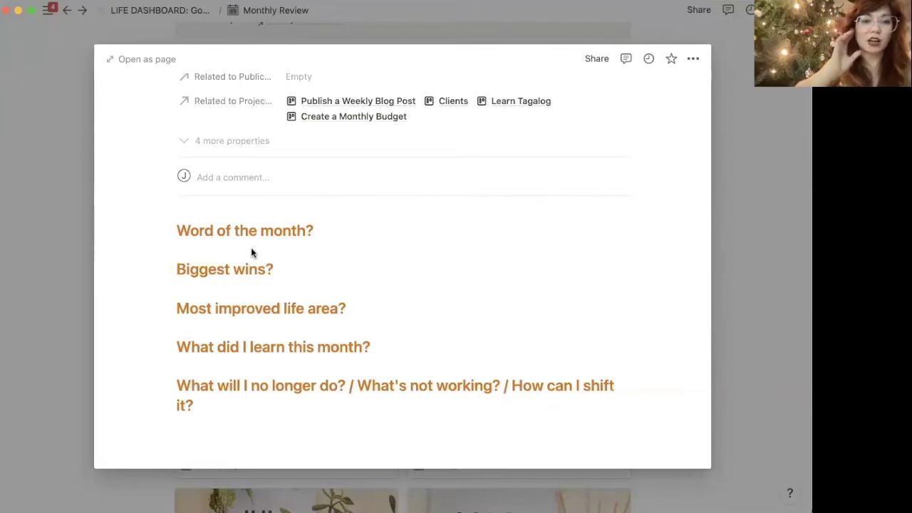
{"action": "key", "text": "Down"}
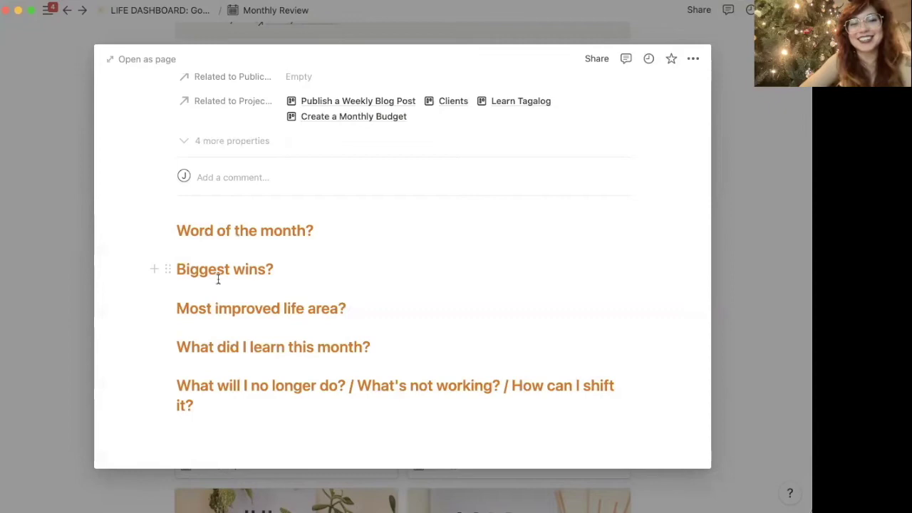
{"action": "left_click", "coordinate": [195, 328]}
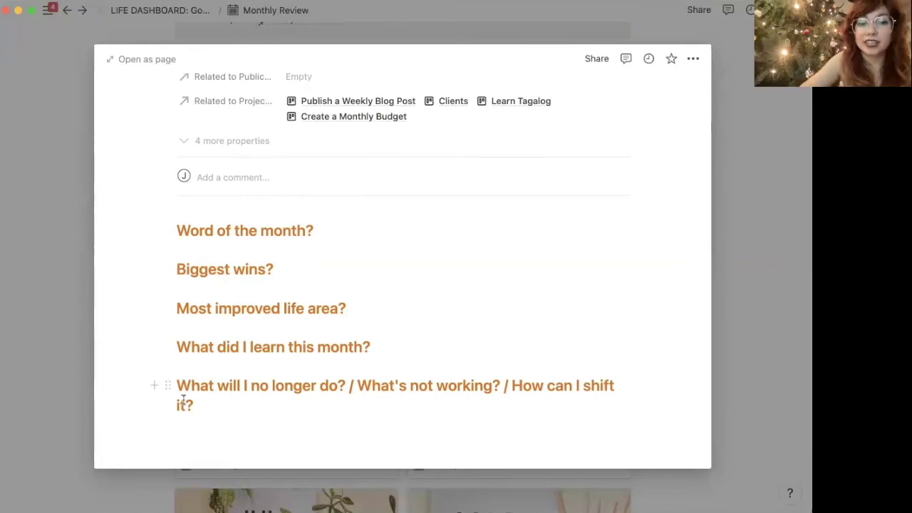
{"action": "scroll", "coordinate": [198, 321], "scroll_direction": "up", "scroll_amount": 10}
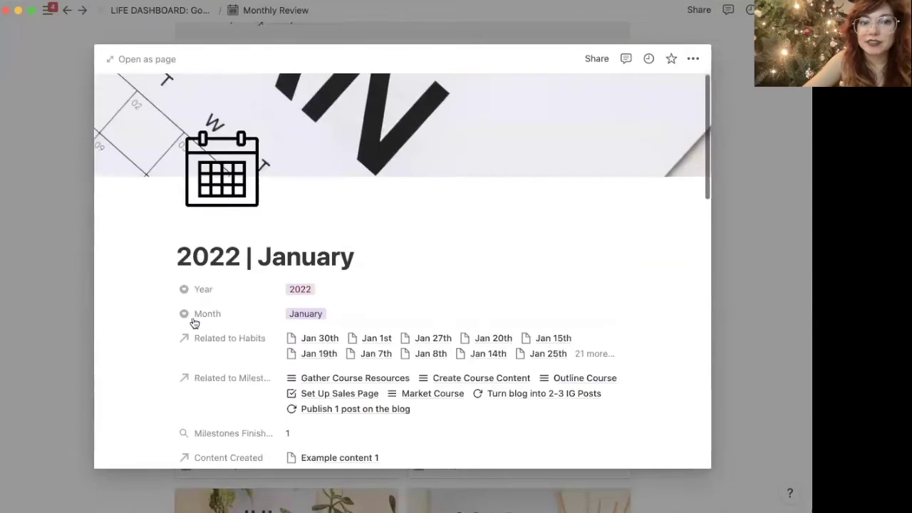
Close the January review and scroll through the January–December month cards and back up
{"action": "left_click", "coordinate": [18, 339]}
{"action": "scroll", "coordinate": [466, 326], "scroll_direction": "down", "scroll_amount": 5}
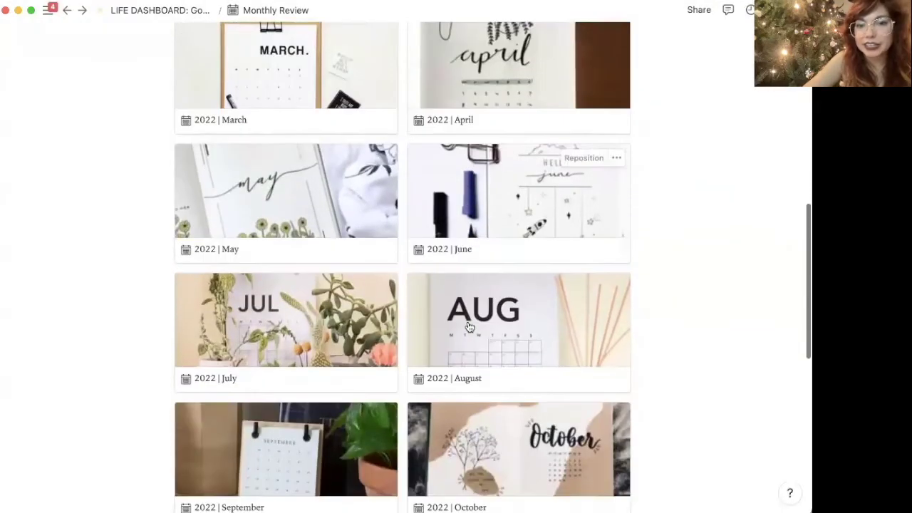
{"action": "scroll", "coordinate": [467, 326], "scroll_direction": "down", "scroll_amount": 3}
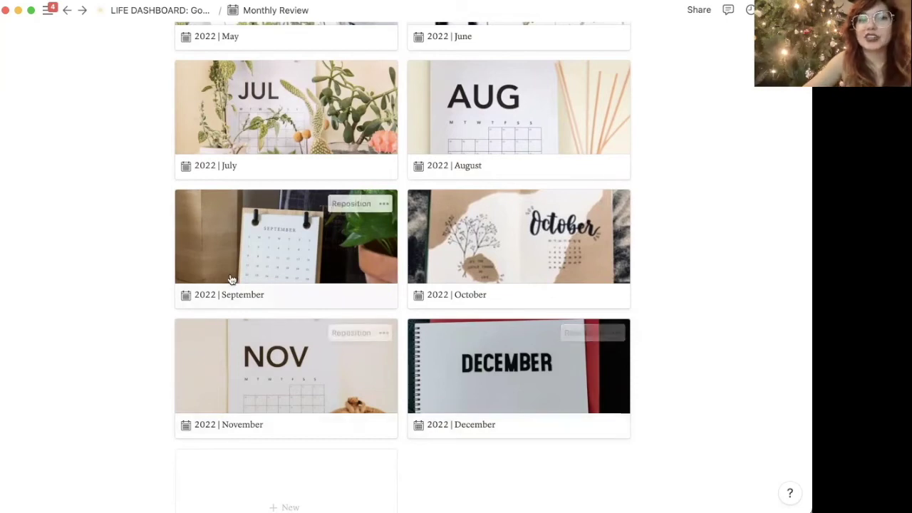
{"action": "scroll", "coordinate": [235, 235], "scroll_direction": "up", "scroll_amount": 10}
{"action": "scroll", "coordinate": [231, 280], "scroll_direction": "up", "scroll_amount": 2}
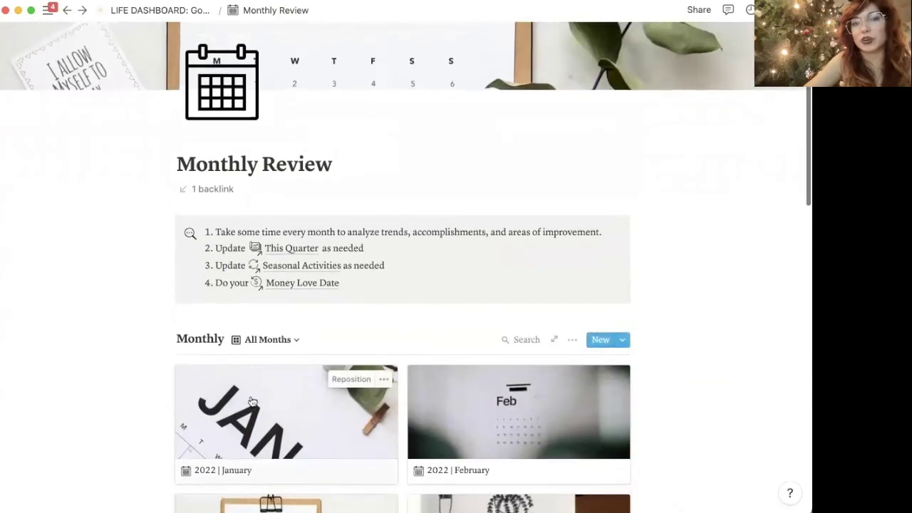
Return to LIFE DASHBOARD and expand, then collapse, the MY WORD section
{"action": "left_click", "coordinate": [175, 11]}
{"action": "scroll", "coordinate": [268, 316], "scroll_direction": "down", "scroll_amount": 5}
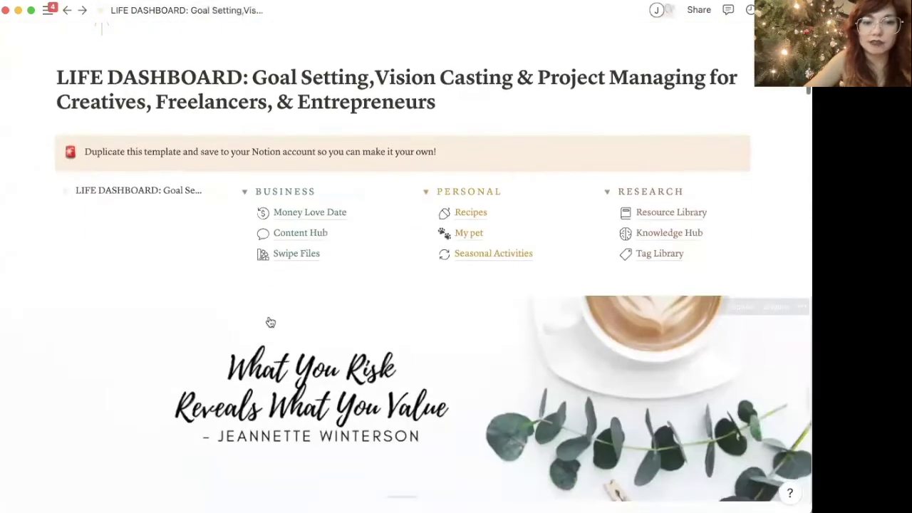
{"action": "scroll", "coordinate": [271, 322], "scroll_direction": "down", "scroll_amount": 6}
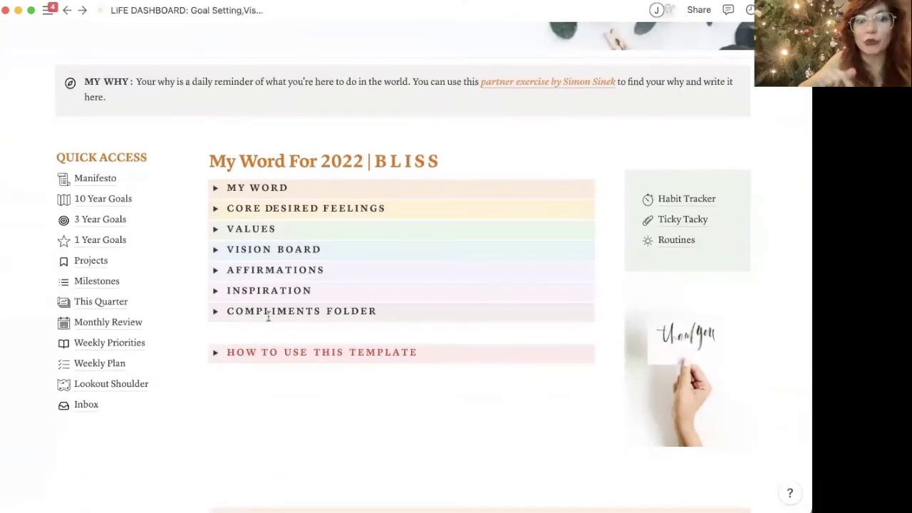
{"action": "left_click", "coordinate": [215, 187]}
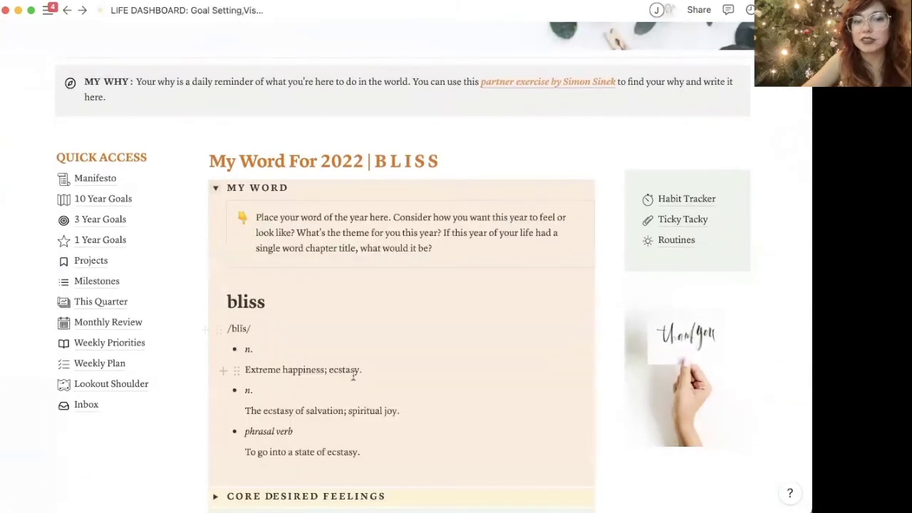
{"action": "left_click", "coordinate": [215, 187]}
{"action": "left_click", "coordinate": [686, 199]}
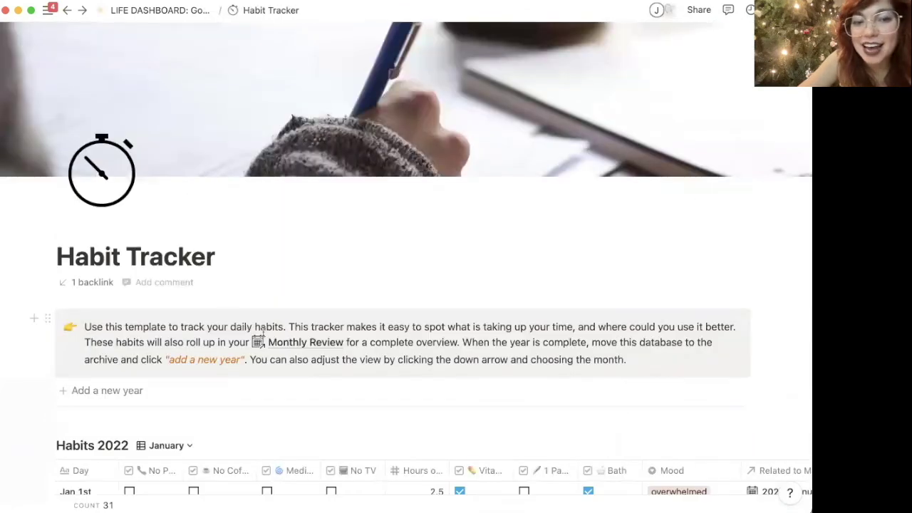
{"action": "scroll", "coordinate": [264, 336], "scroll_direction": "down", "scroll_amount": 5}
{"action": "scroll", "coordinate": [264, 336], "scroll_direction": "down", "scroll_amount": 3}
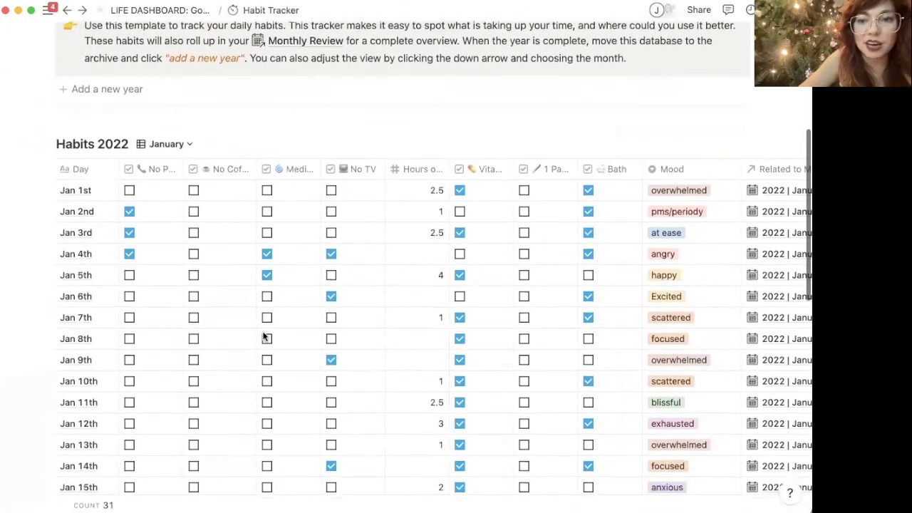
{"action": "scroll", "coordinate": [348, 302], "scroll_direction": "right", "scroll_amount": 2}
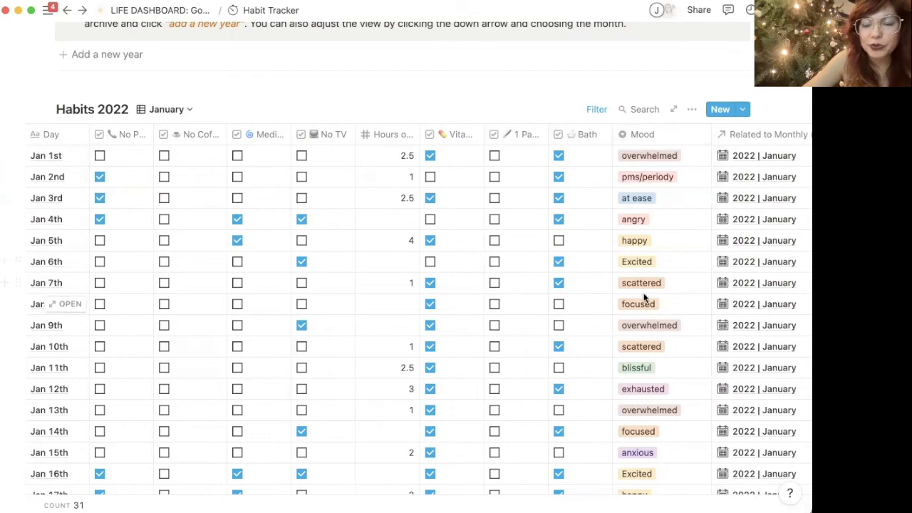
{"action": "scroll", "coordinate": [449, 322], "scroll_direction": "down", "scroll_amount": 1}
{"action": "scroll", "coordinate": [450, 323], "scroll_direction": "down", "scroll_amount": 1}
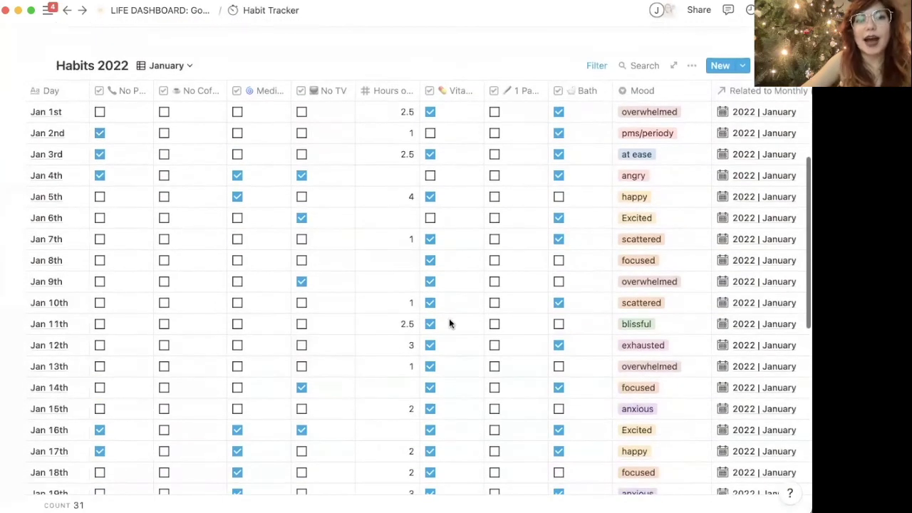
{"action": "scroll", "coordinate": [391, 325], "scroll_direction": "down", "scroll_amount": 6}
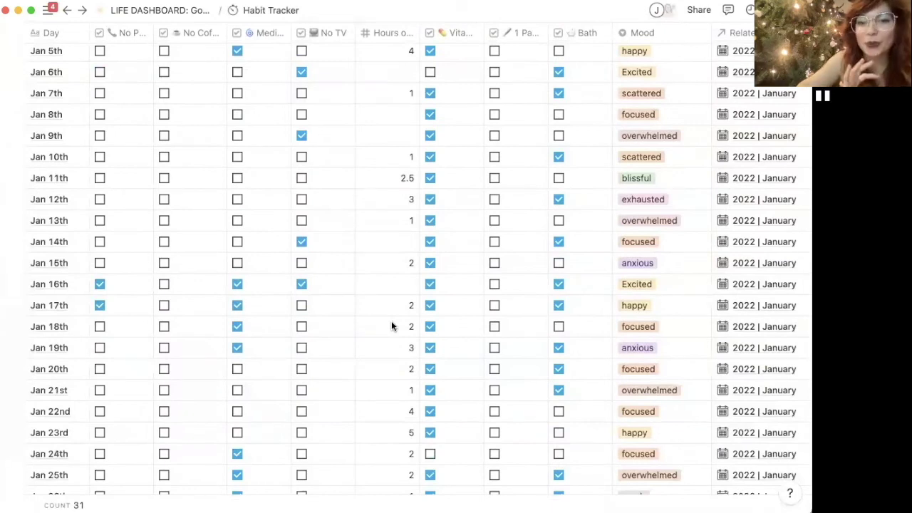
{"action": "scroll", "coordinate": [391, 325], "scroll_direction": "down", "scroll_amount": 10}
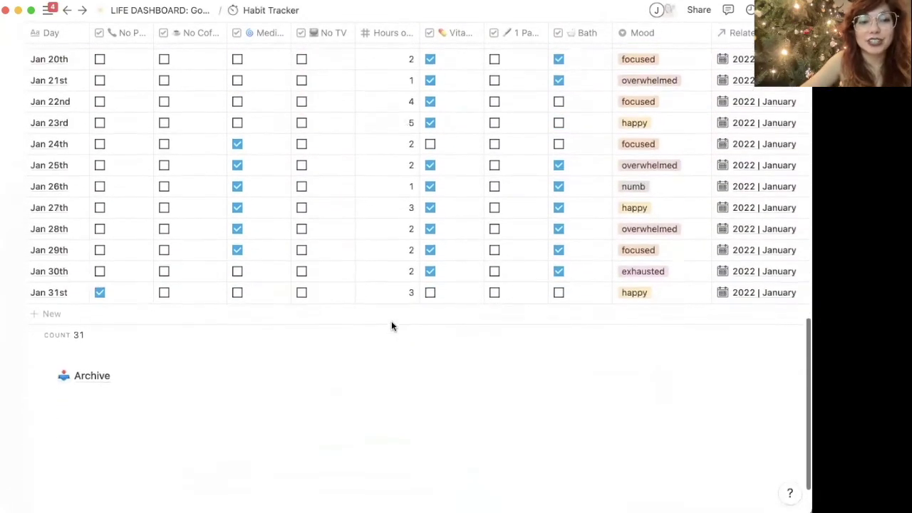
{"action": "scroll", "coordinate": [391, 325], "scroll_direction": "up", "scroll_amount": 20}
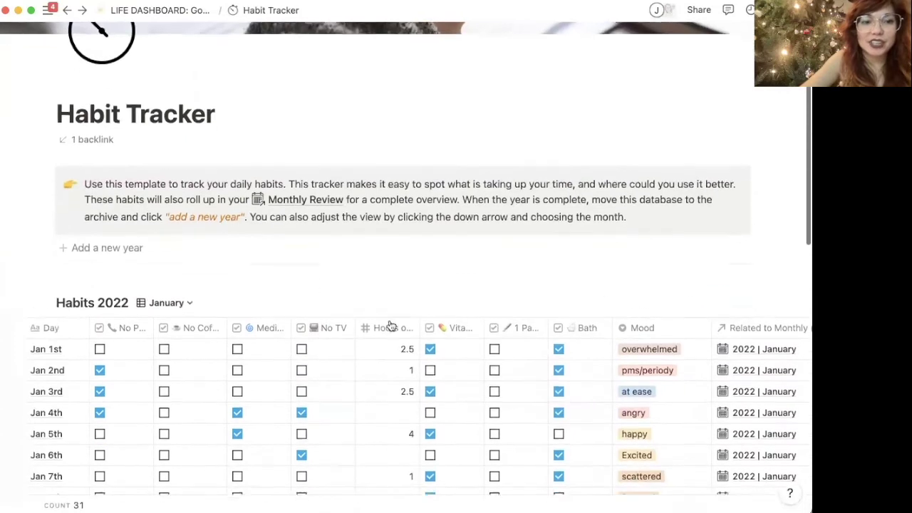
Switch the Habits 2022 table from the January view to February
{"action": "left_click", "coordinate": [154, 292]}
{"action": "left_click", "coordinate": [141, 285]}
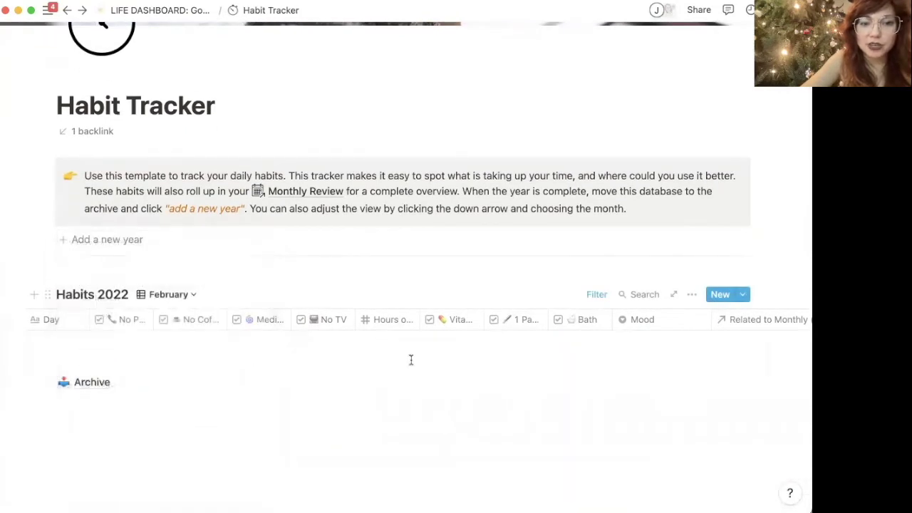
{"action": "scroll", "coordinate": [410, 359], "scroll_direction": "down", "scroll_amount": 5}
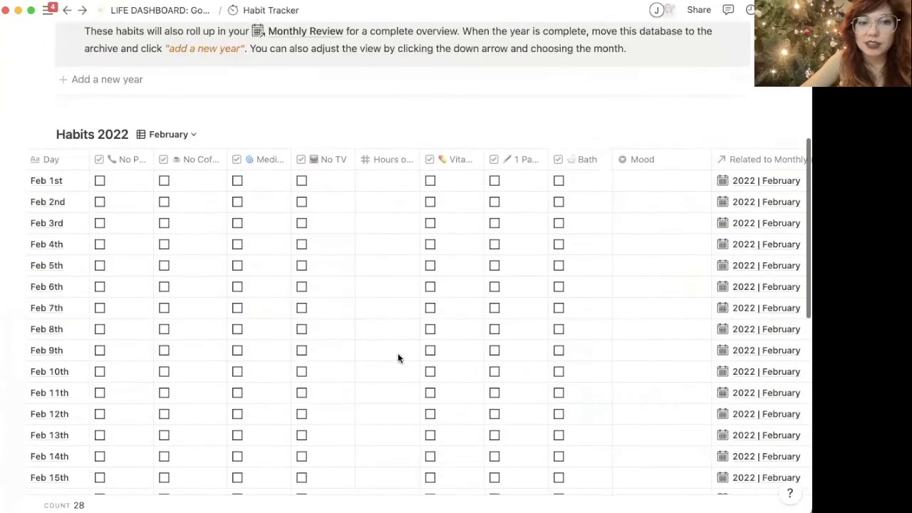
Tick and then untick No Coffee for February 1st and 2nd
{"action": "left_click", "coordinate": [163, 180]}
{"action": "left_click", "coordinate": [164, 203]}
{"action": "left_click", "coordinate": [164, 181]}
{"action": "left_click", "coordinate": [163, 203]}
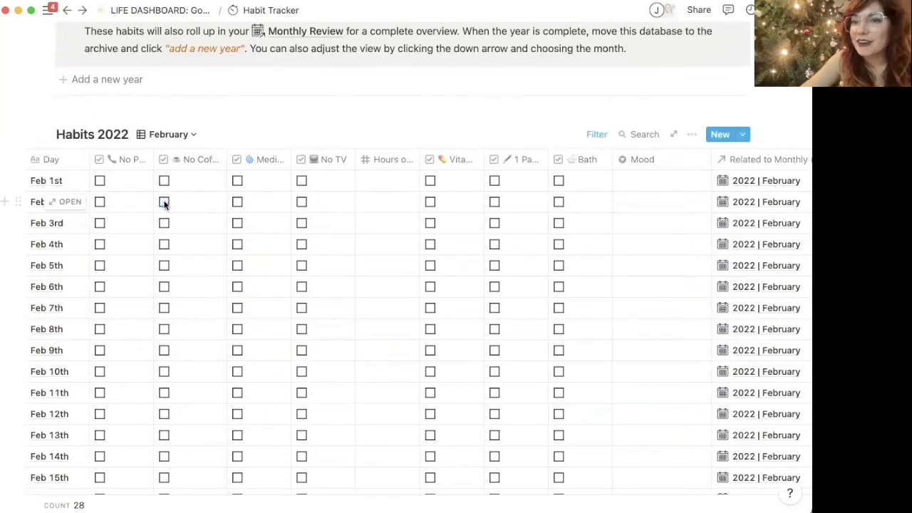
{"action": "scroll", "coordinate": [185, 134], "scroll_direction": "up", "scroll_amount": 10}
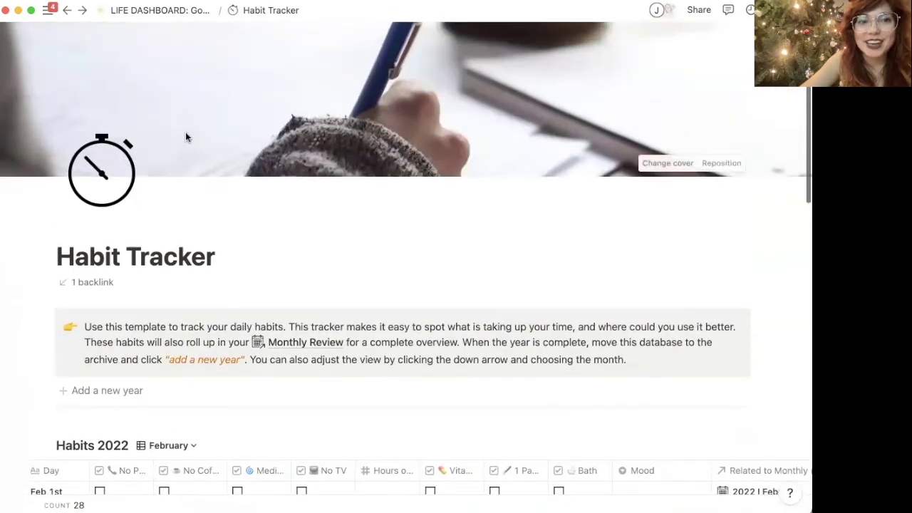
Go back to LIFE DASHBOARD and open Monthly Review from Quick Access, scrolling to its month gallery
{"action": "left_click", "coordinate": [150, 10]}
{"action": "scroll", "coordinate": [185, 276], "scroll_direction": "down", "scroll_amount": 18}
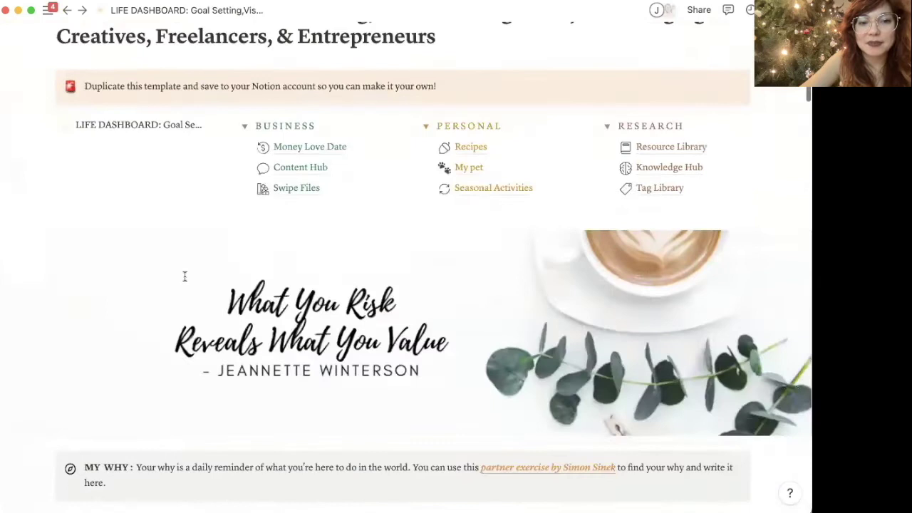
{"action": "scroll", "coordinate": [184, 276], "scroll_direction": "down", "scroll_amount": 2}
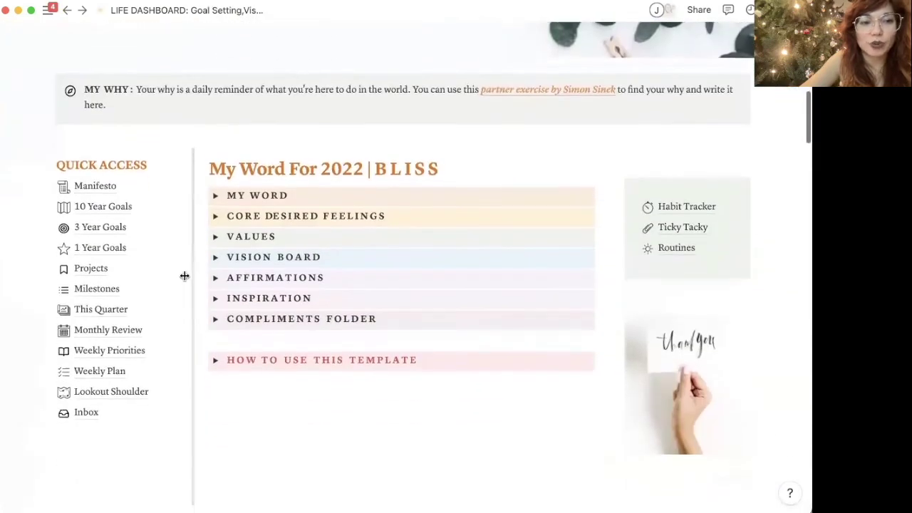
{"action": "left_click", "coordinate": [94, 330]}
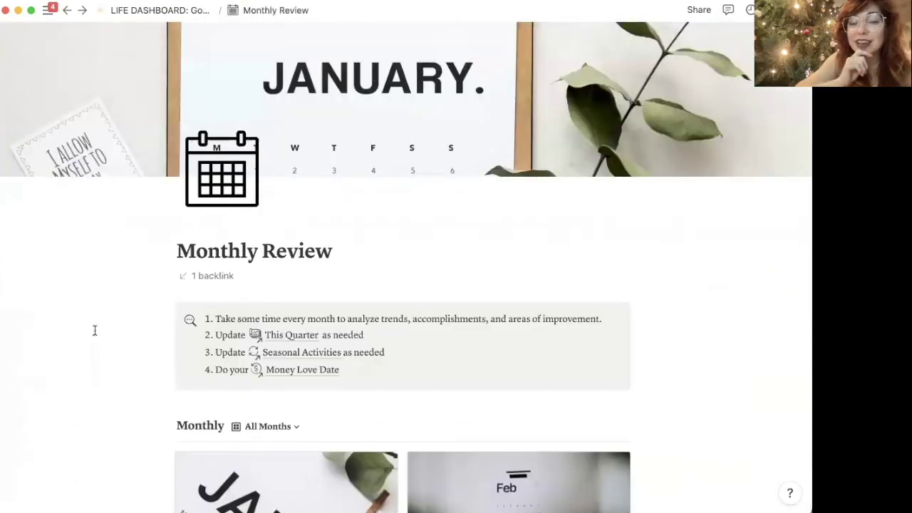
{"action": "scroll", "coordinate": [94, 330], "scroll_direction": "down", "scroll_amount": 12}
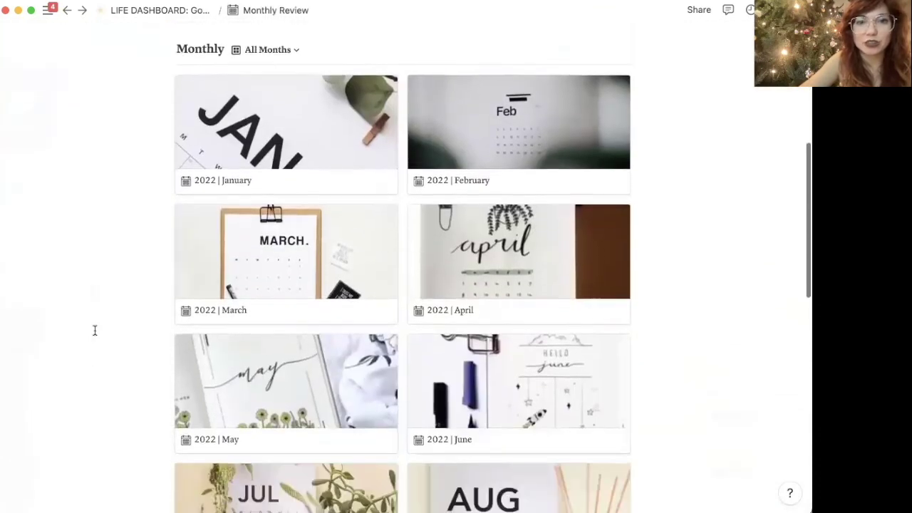